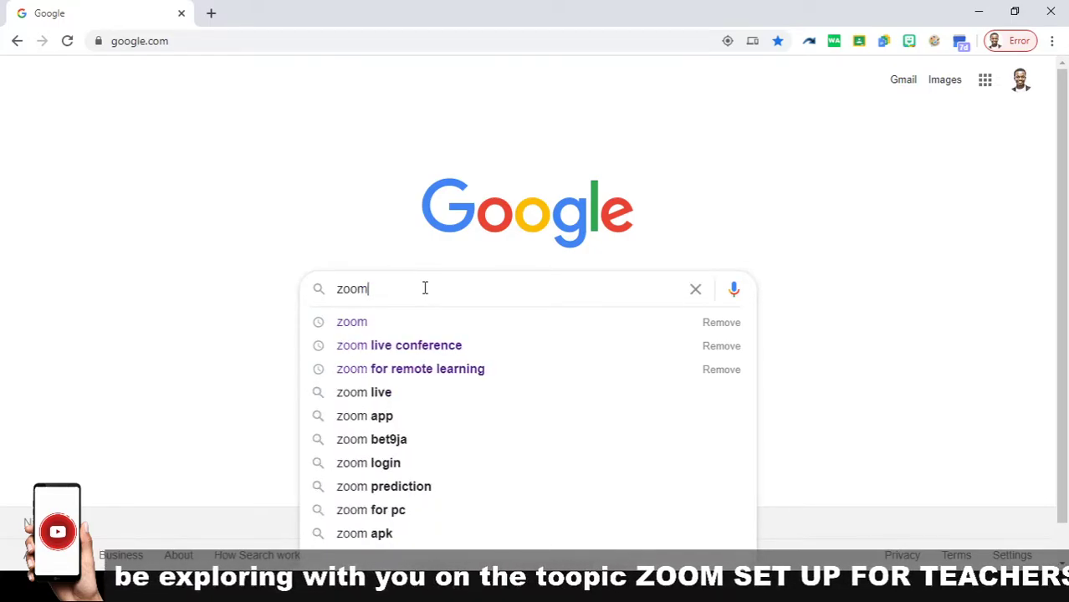
# Step: Search Google for 'zoom live conference' and open the official zoom.us homepage
pyautogui.click(427, 355)
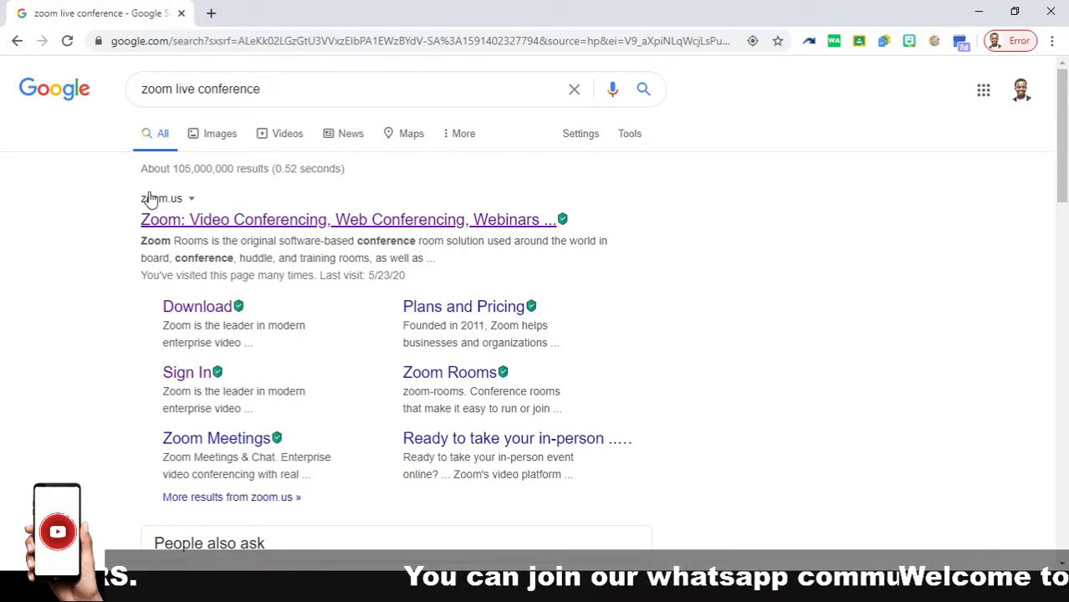
pyautogui.click(190, 222)
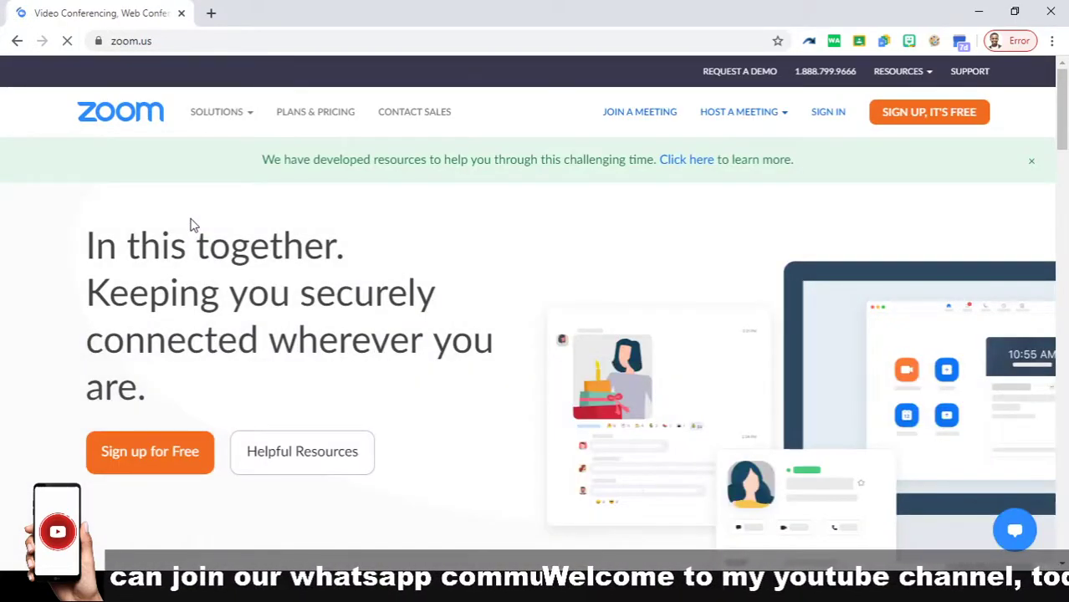
pyautogui.moveTo(216, 112)
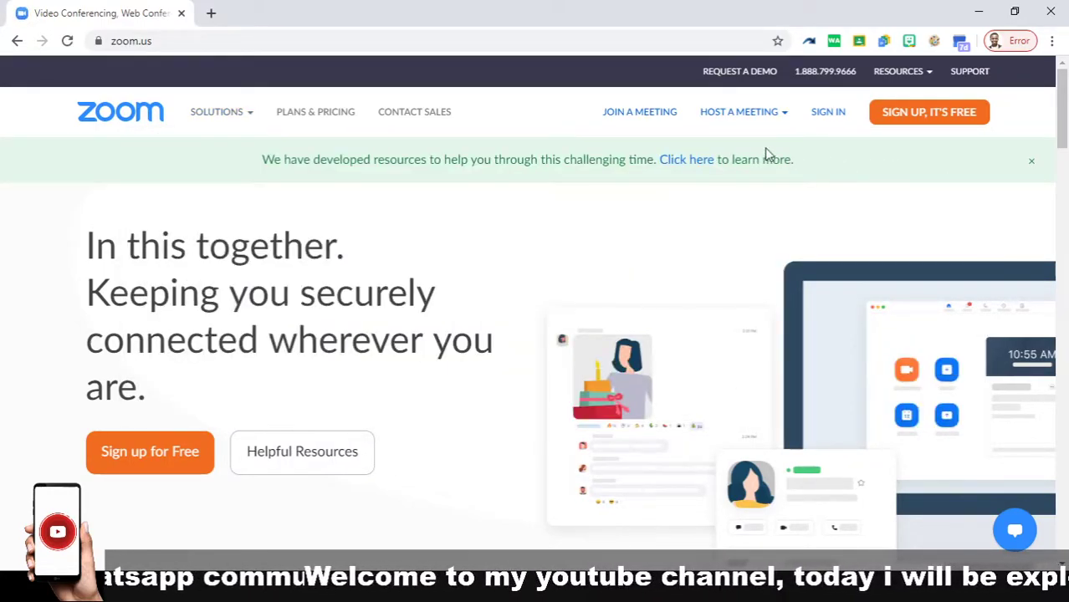
# Step: Sign in to the Zoom portal with a Google account, circling the Google option for viewers
pyautogui.click(837, 120)
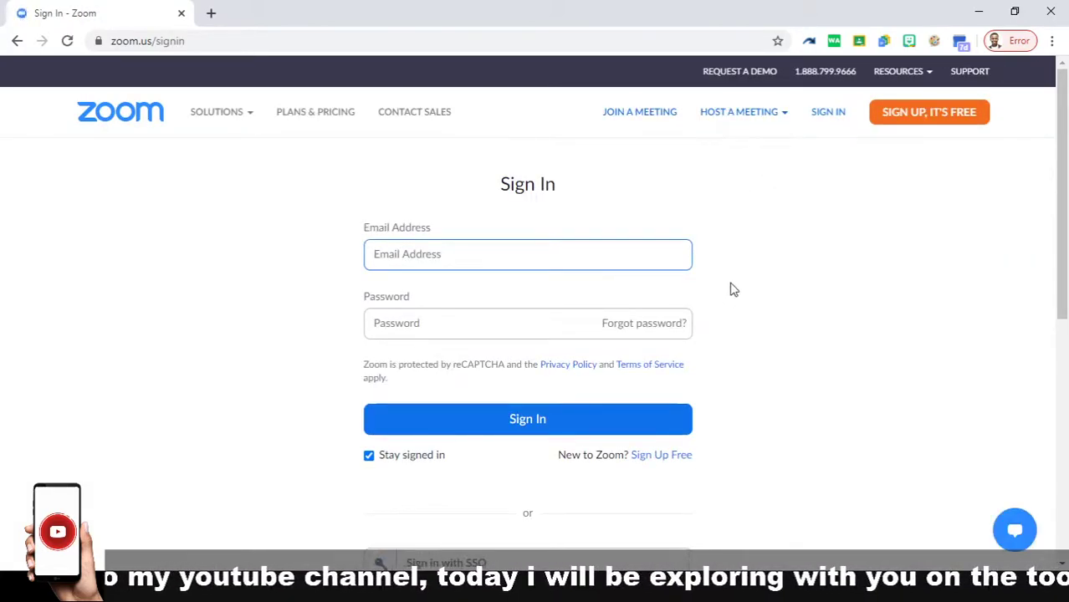
pyautogui.scroll(-2, 733, 289)
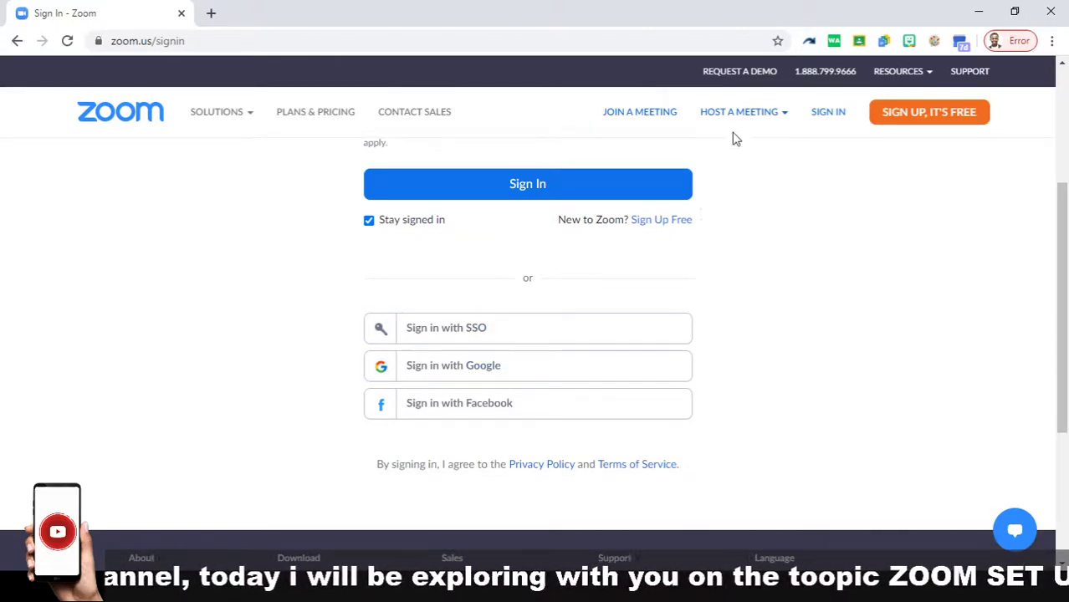
pyautogui.click(935, 40)
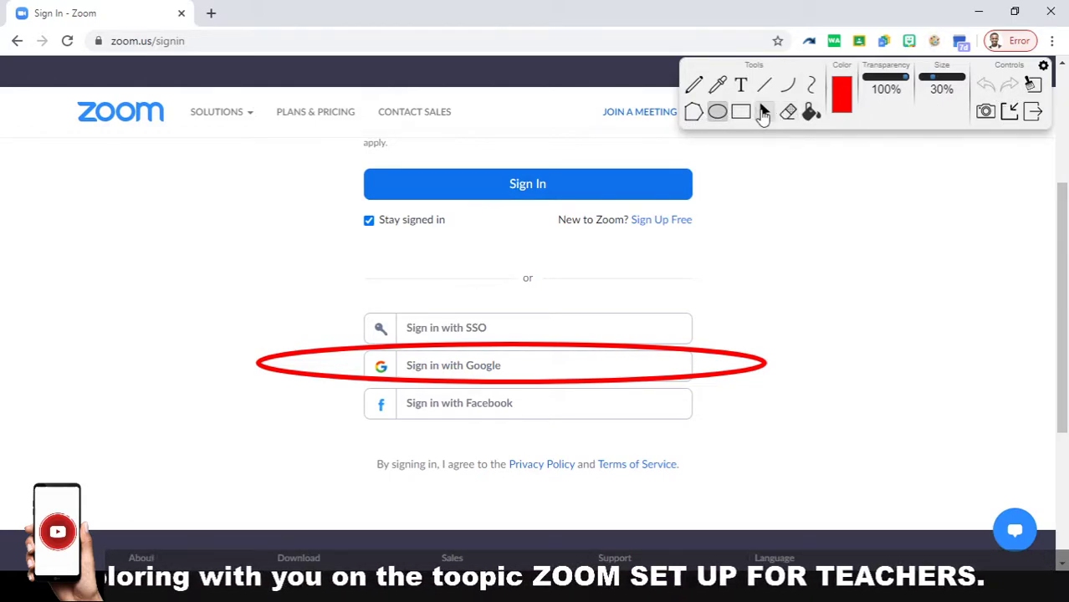
pyautogui.click(1009, 113)
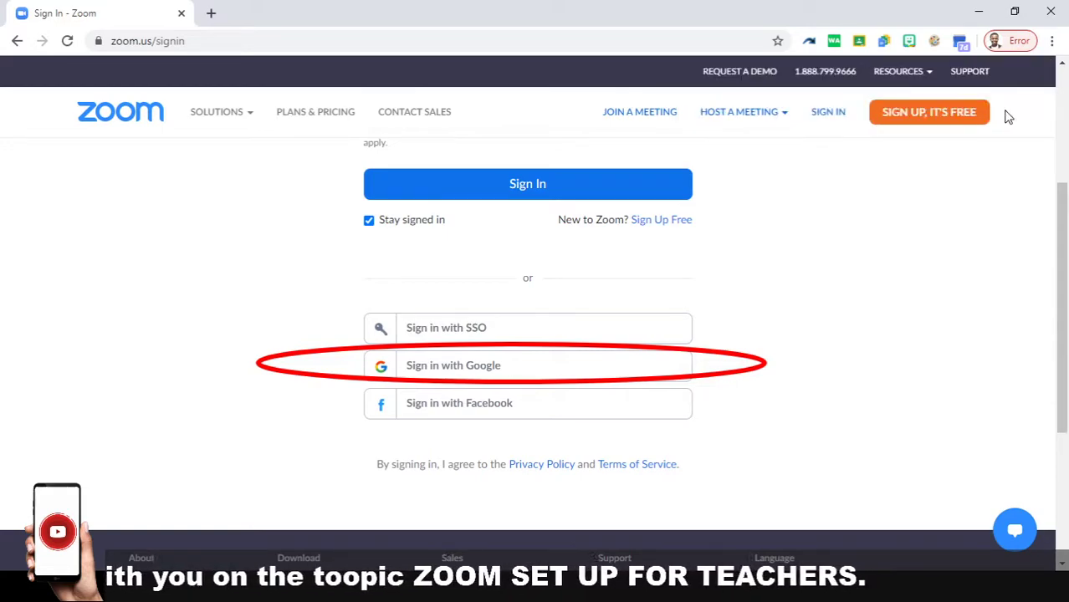
pyautogui.click(495, 368)
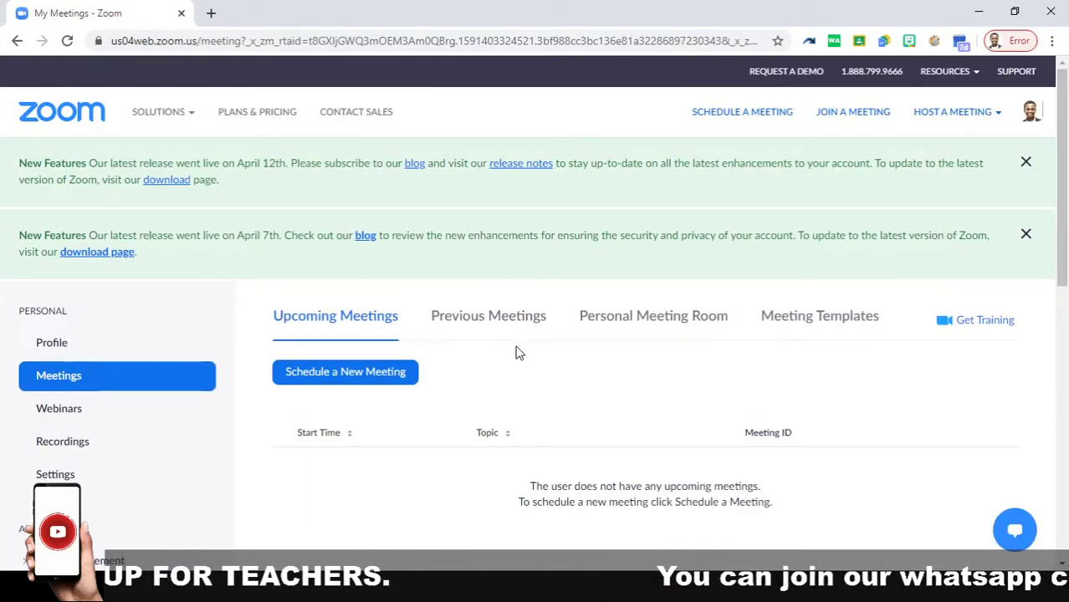
# Step: Circle the SCHEDULE A MEETING option in red with the ellipse annotation tool
pyautogui.click(935, 40)
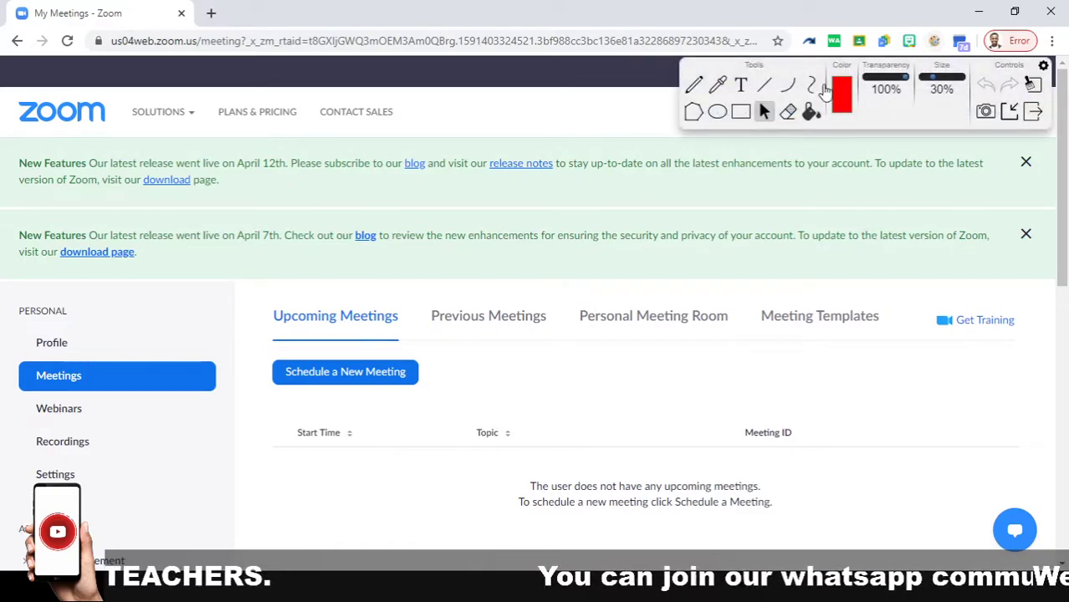
pyautogui.moveTo(782, 62); pyautogui.dragTo(265, 263)
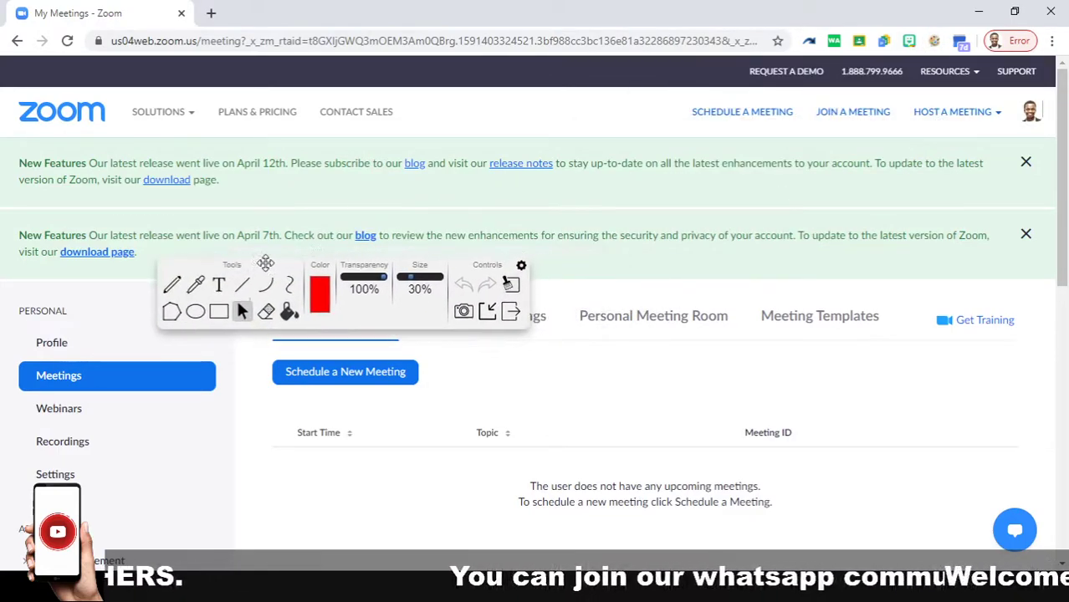
pyautogui.click(195, 311)
pyautogui.moveTo(807, 95); pyautogui.dragTo(594, 131)
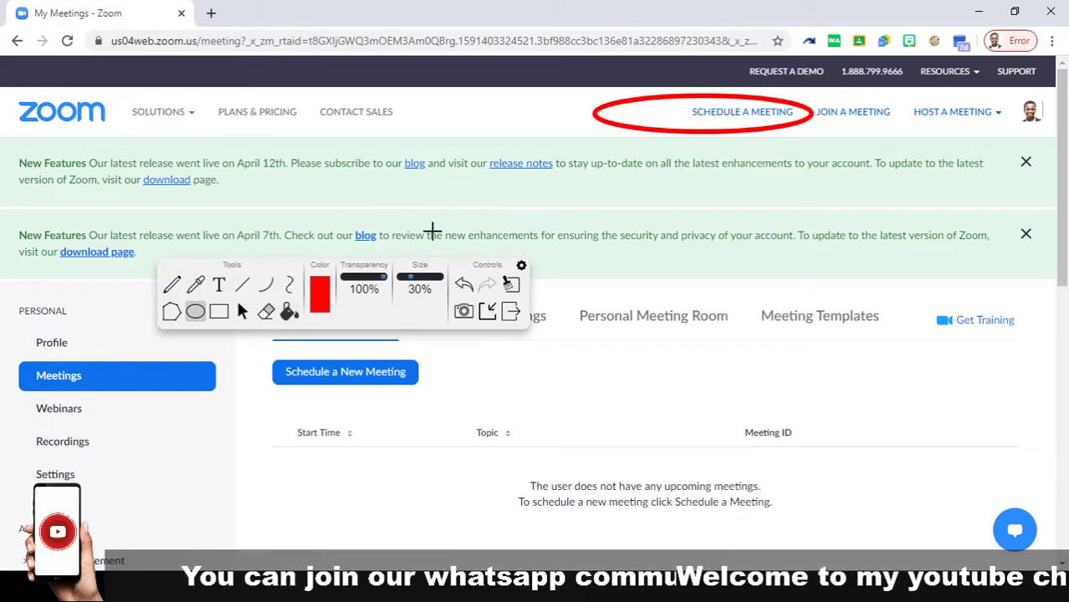
# Step: Draw a red pointer line to the circled option, put the drawing tools away, and open the scheduling form
pyautogui.click(240, 287)
pyautogui.moveTo(640, 145); pyautogui.dragTo(234, 240)
pyautogui.click(247, 311)
pyautogui.click(489, 311)
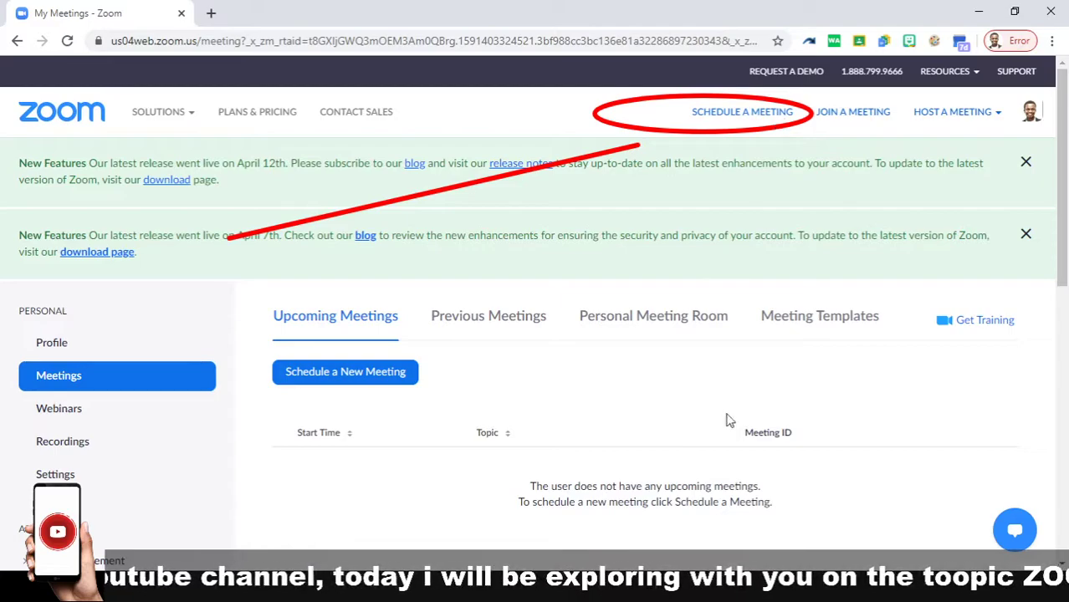
pyautogui.click(727, 115)
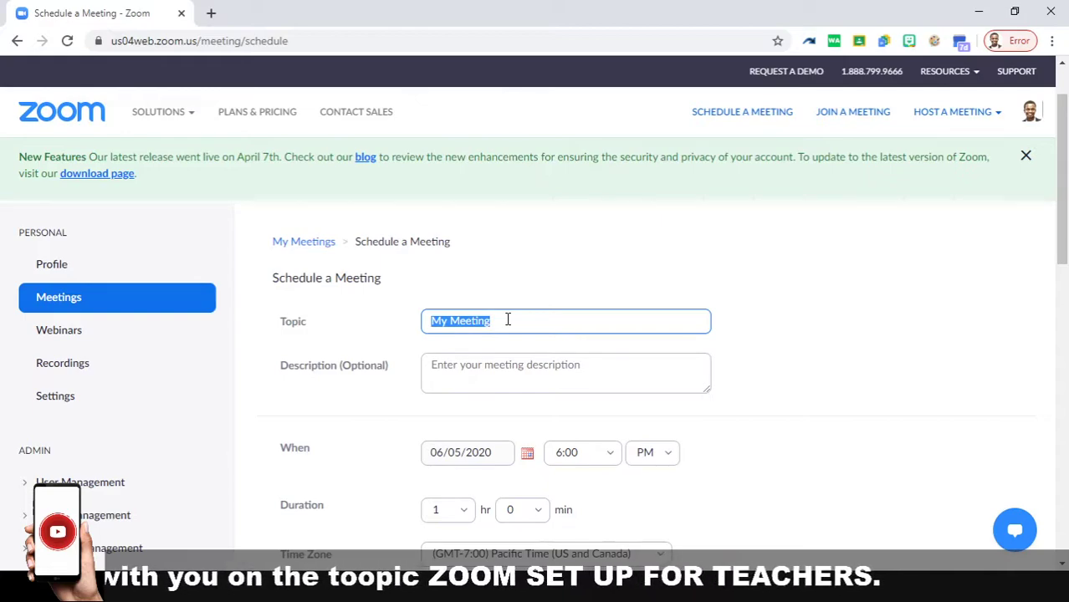
# Step: Title the meeting 'live class with' plus the teacher's capitalised name, and add the description 'all about art education'
pyautogui.write('live class with mr eben')
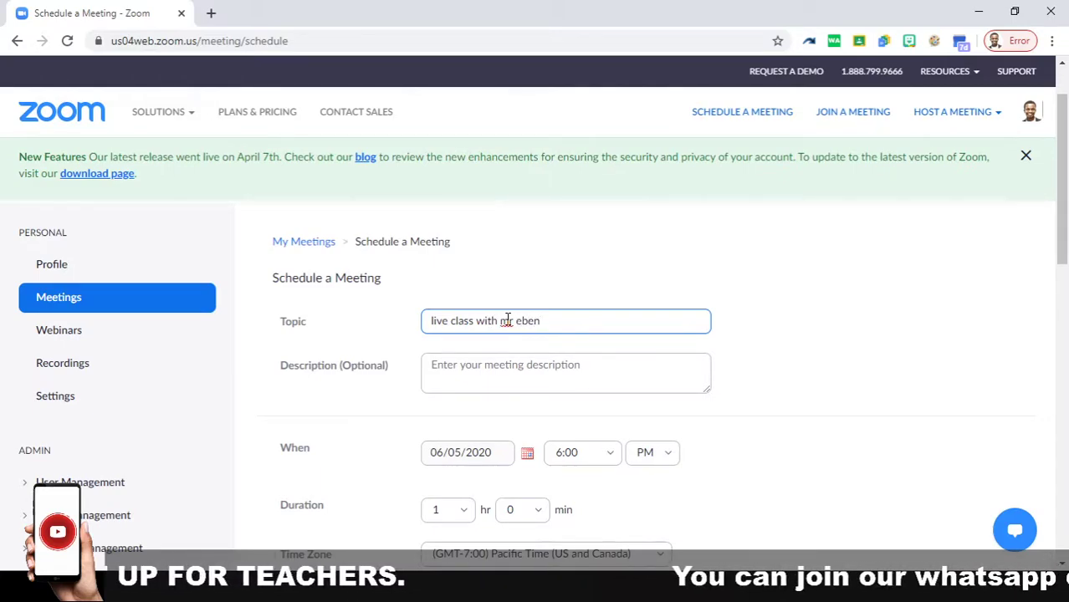
pyautogui.click(522, 321)
pyautogui.press('BackSpace')
pyautogui.write('E')
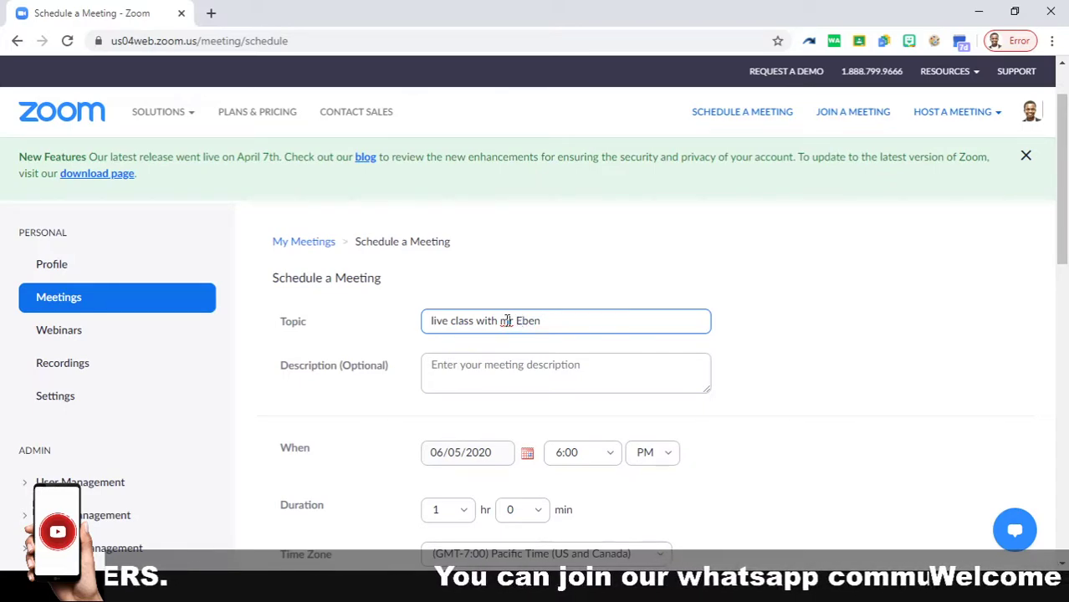
pyautogui.click(511, 368)
pyautogui.write('all about art education')
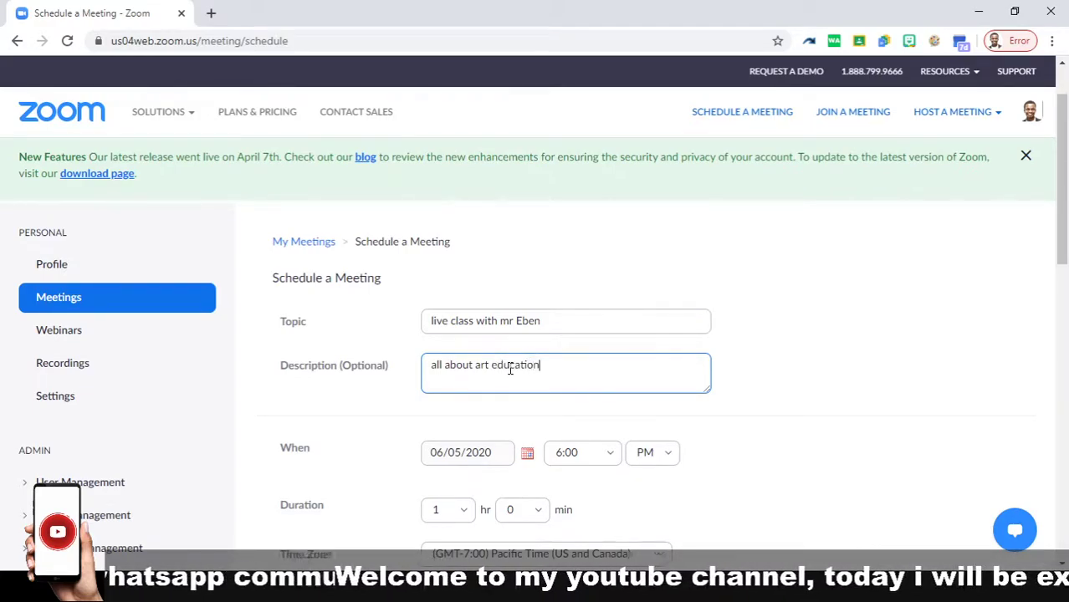
pyautogui.scroll(-2, 506, 432)
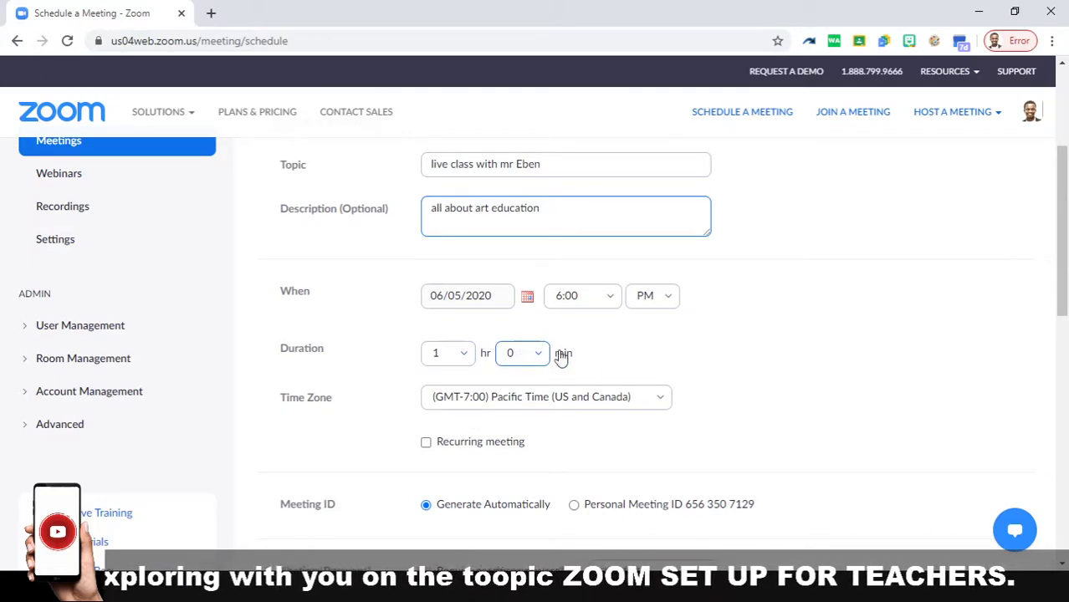
pyautogui.click(494, 301)
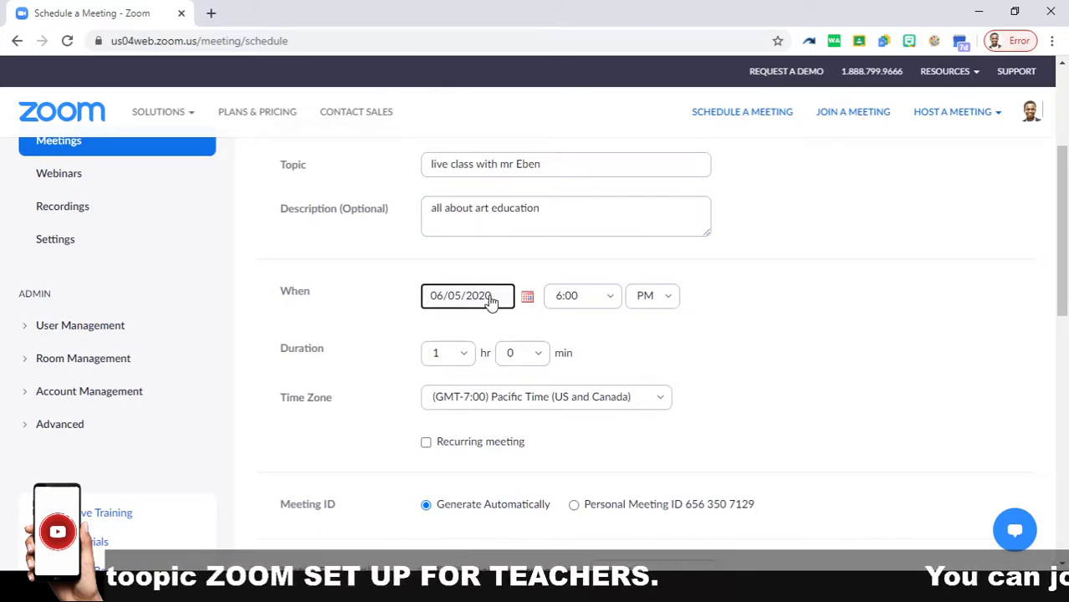
pyautogui.click(613, 301)
pyautogui.click(615, 301)
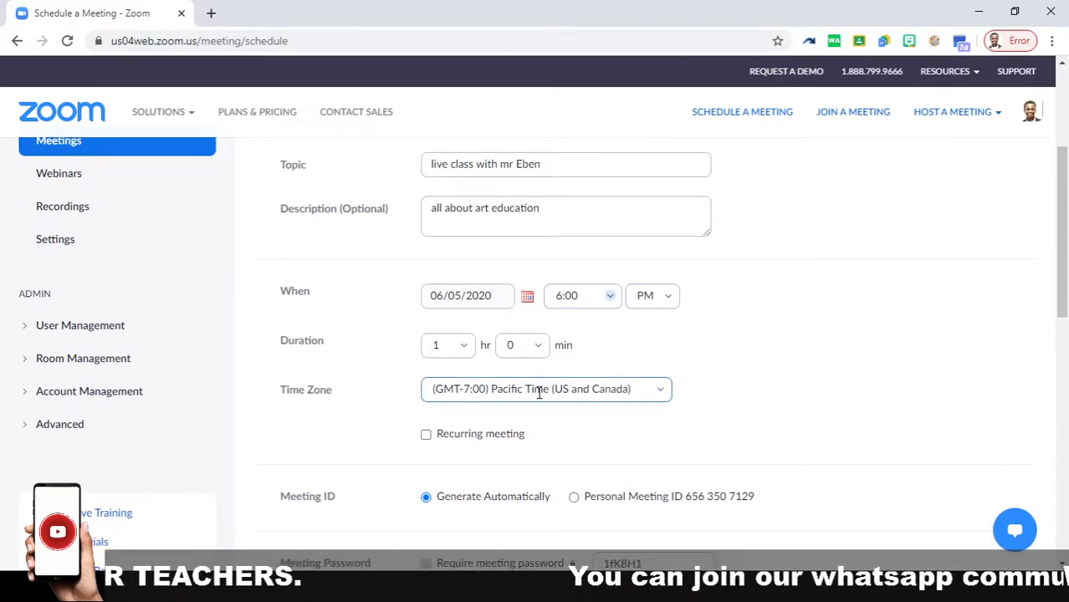
pyautogui.scroll(-1, 552, 393)
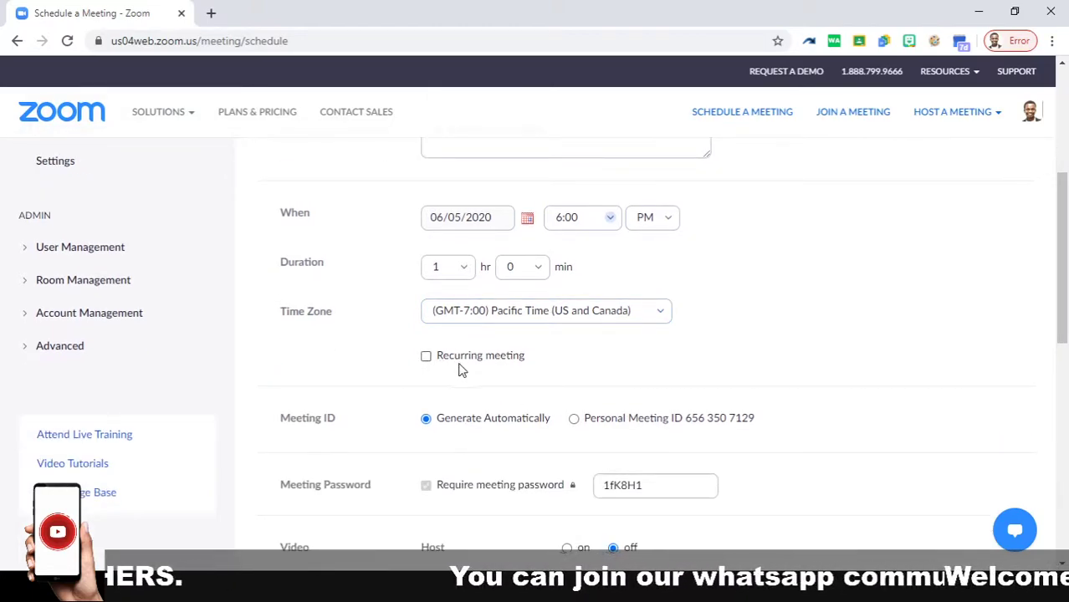
pyautogui.scroll(-1, 448, 375)
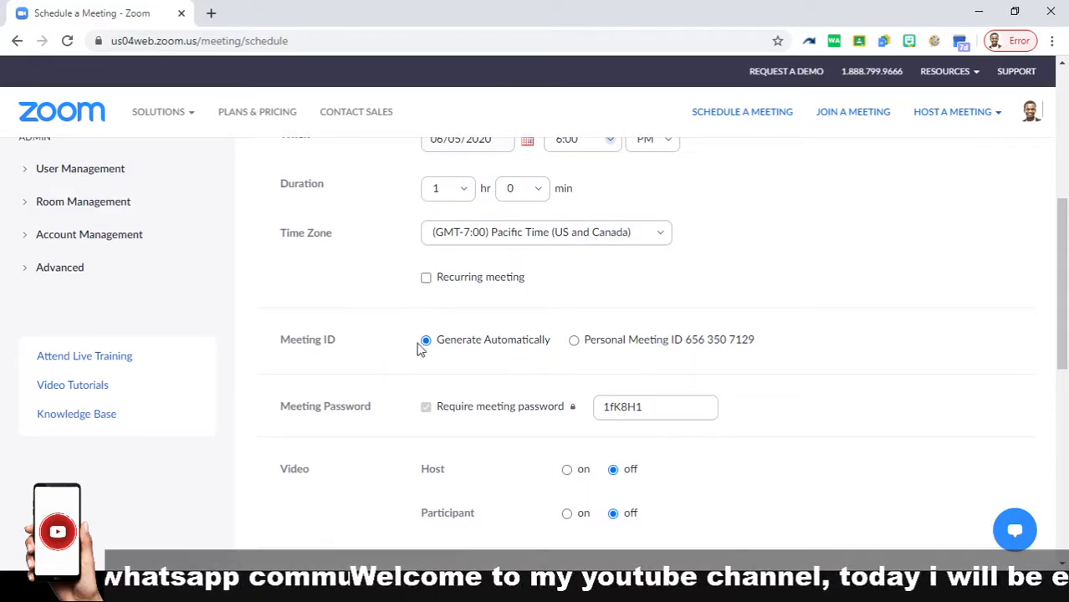
# Step: Use the personal meeting ID and replace the required meeting password with a new one
pyautogui.click(575, 342)
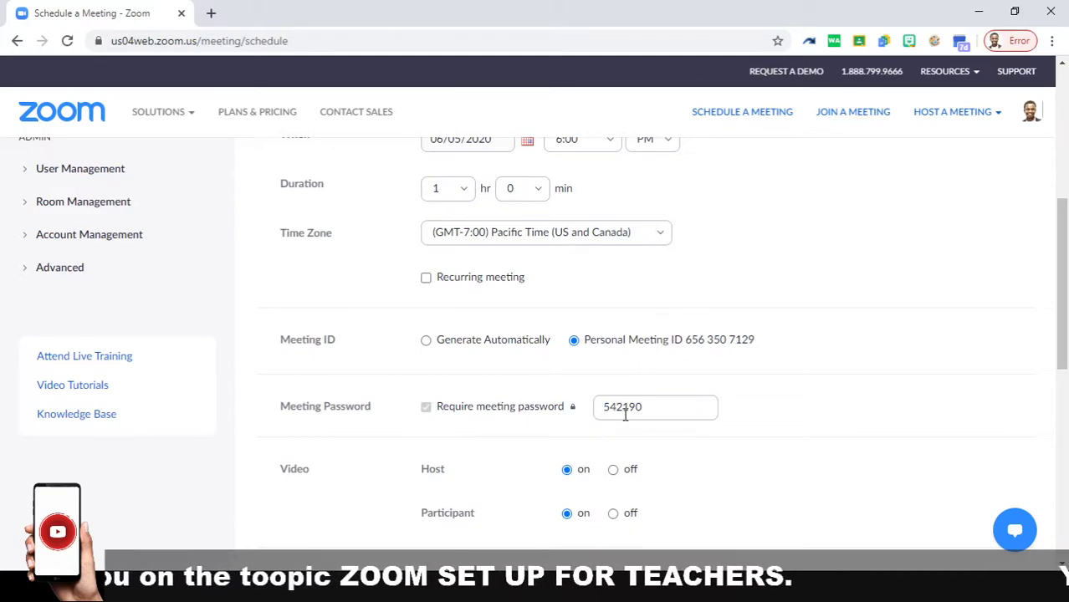
pyautogui.moveTo(604, 406); pyautogui.dragTo(687, 407)
pyautogui.write('12345')
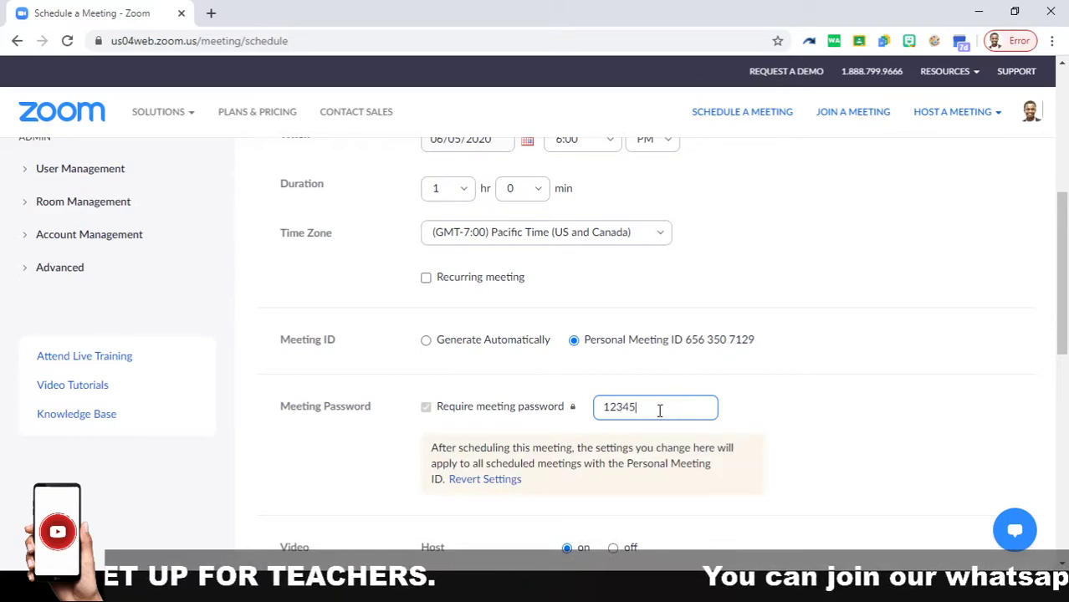
# Step: Set both host and participant video to on in the schedule form
pyautogui.scroll(-3, 759, 401)
pyautogui.scroll(1, 759, 402)
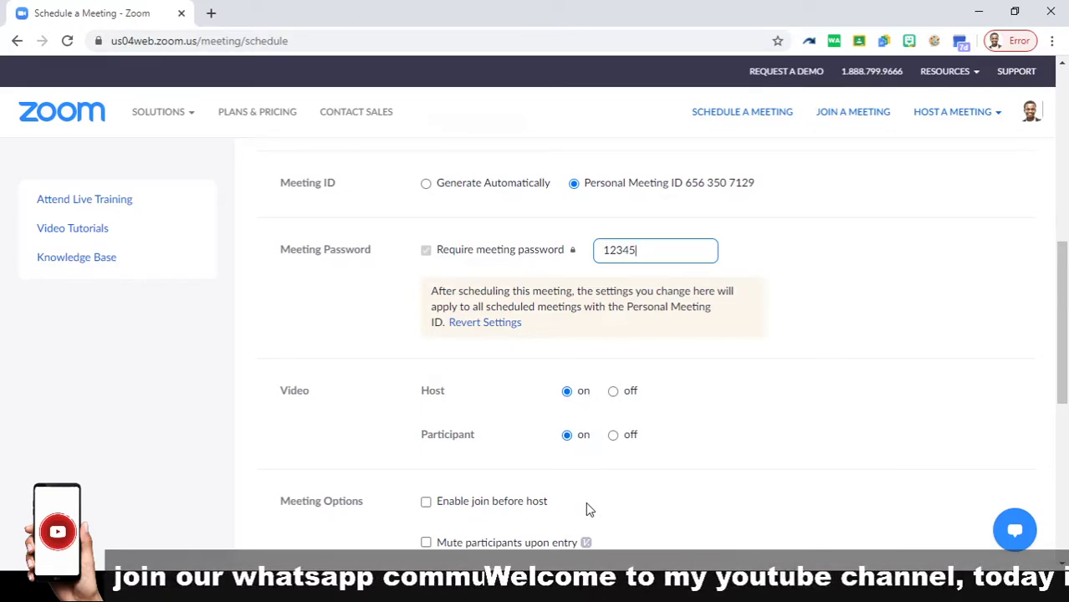
pyautogui.click(577, 589)
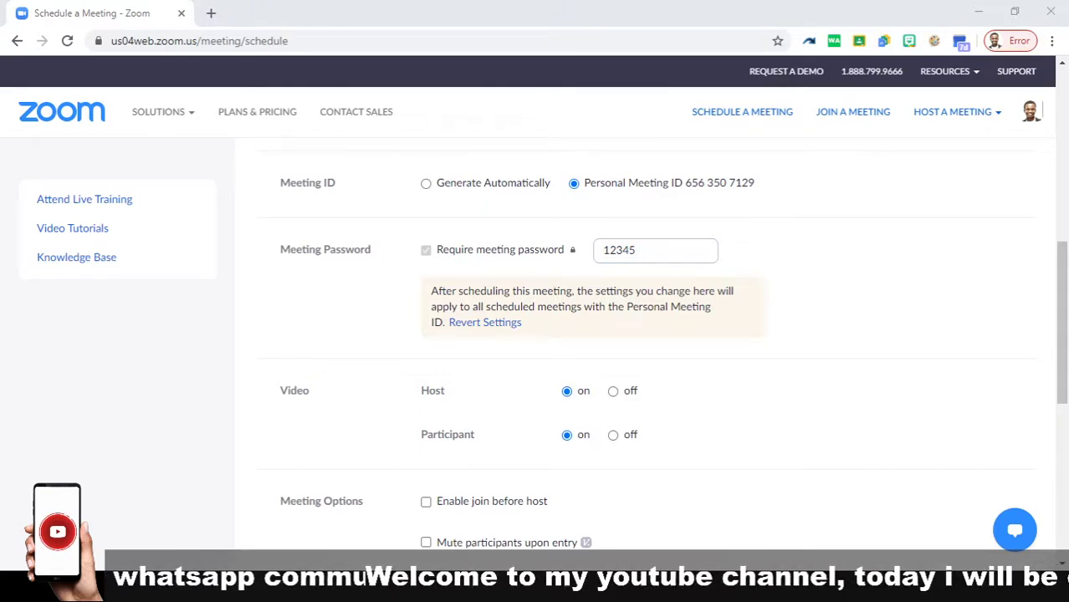
pyautogui.scroll(-1, 512, 458)
# Step: Untick Enable waiting room and save the meeting scheduled for Jun 5, 2020, 6:00 PM
pyautogui.scroll(-2, 513, 464)
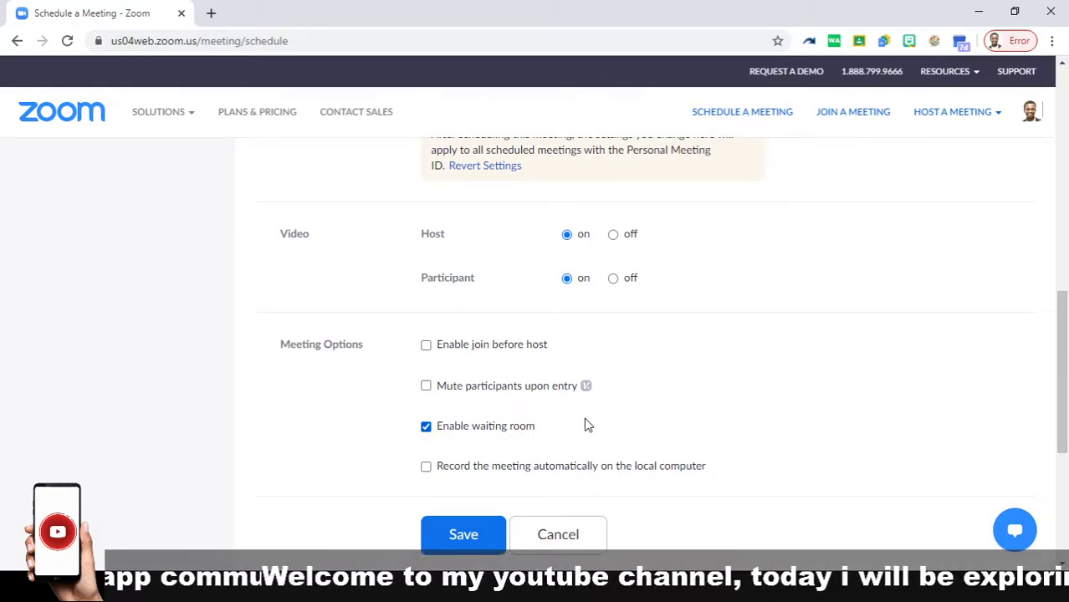
pyautogui.click(595, 588)
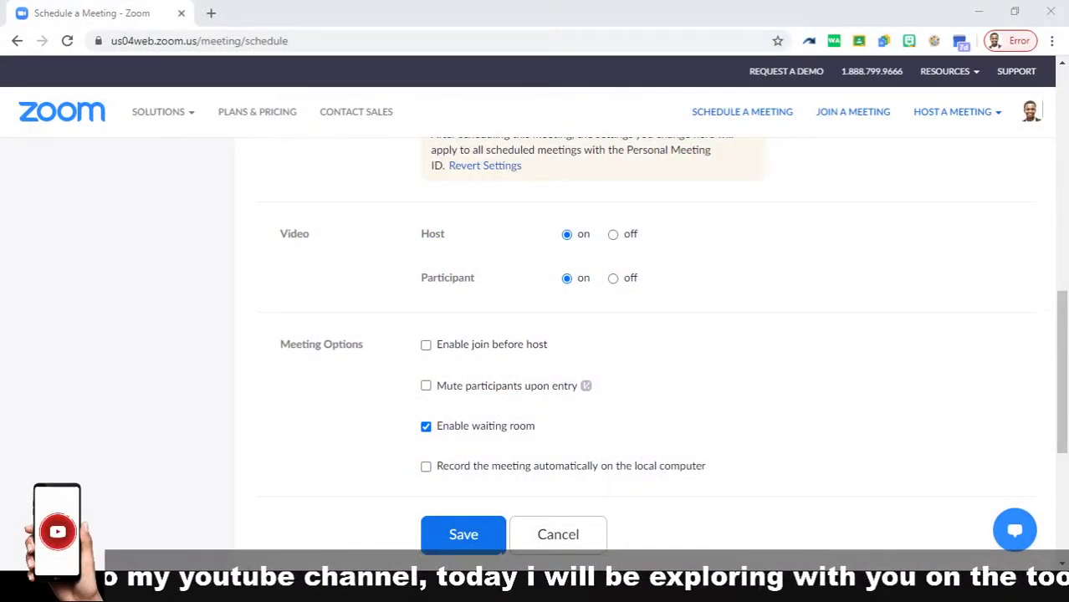
pyautogui.click(427, 426)
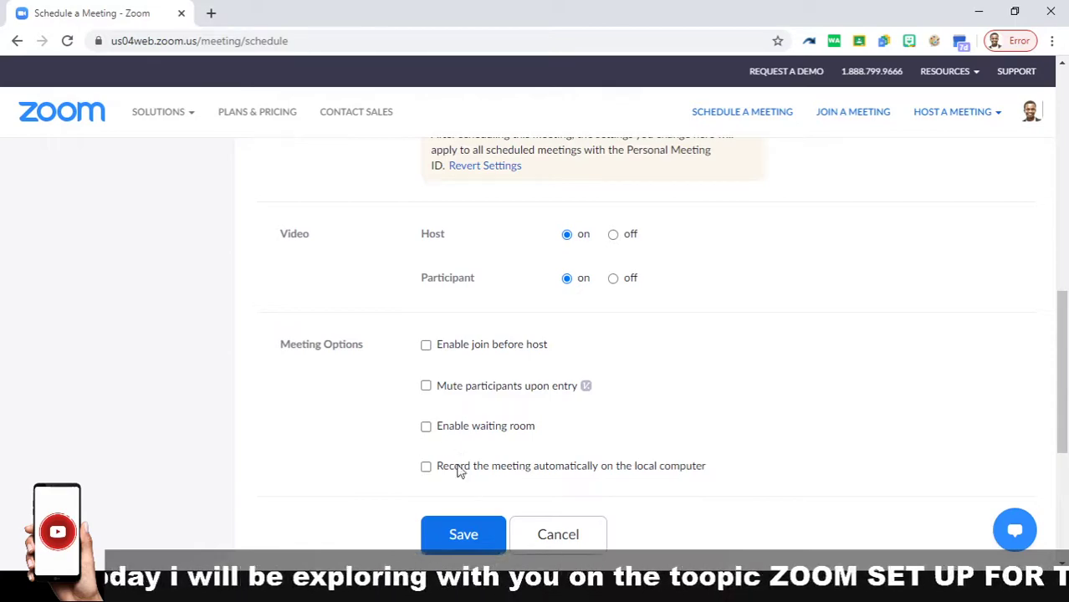
pyautogui.click(465, 533)
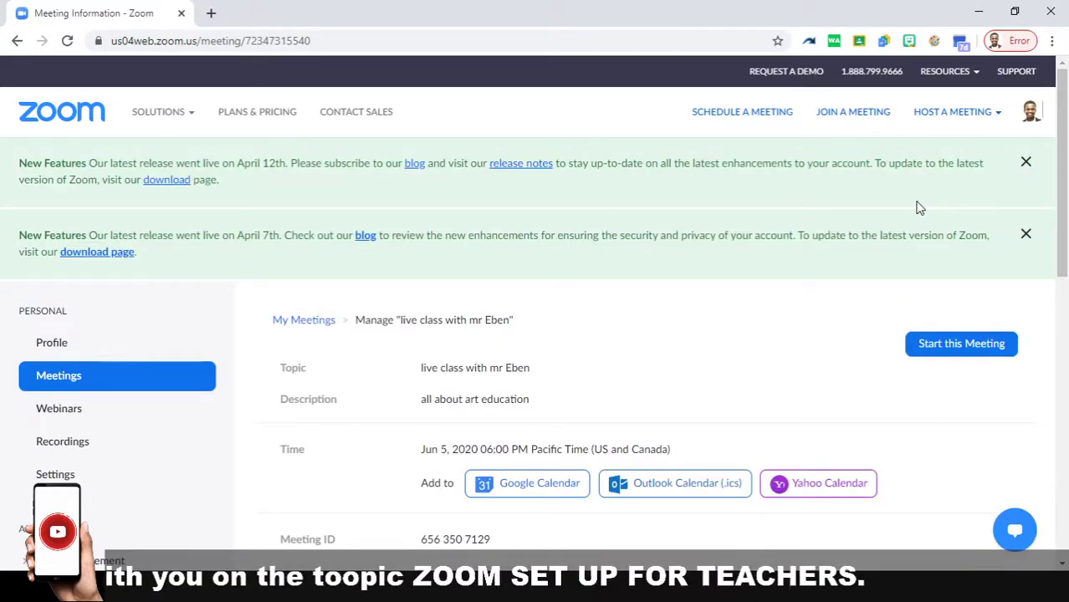
# Step: Copy the meeting invitation text to the clipboard and close the invitation dialog
pyautogui.scroll(-3, 920, 393)
pyautogui.scroll(-1, 936, 418)
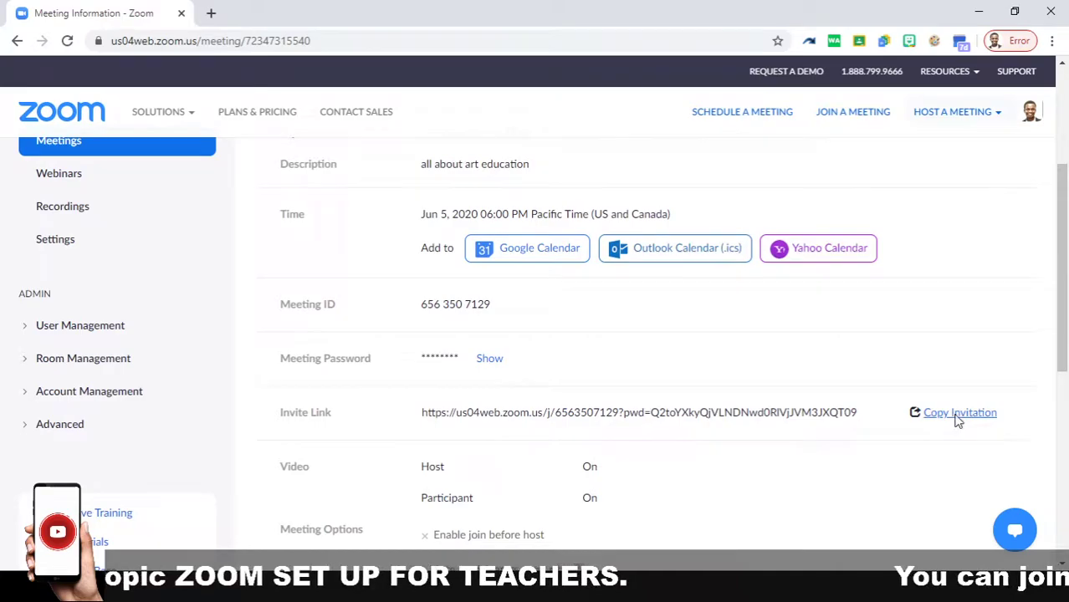
pyautogui.click(956, 416)
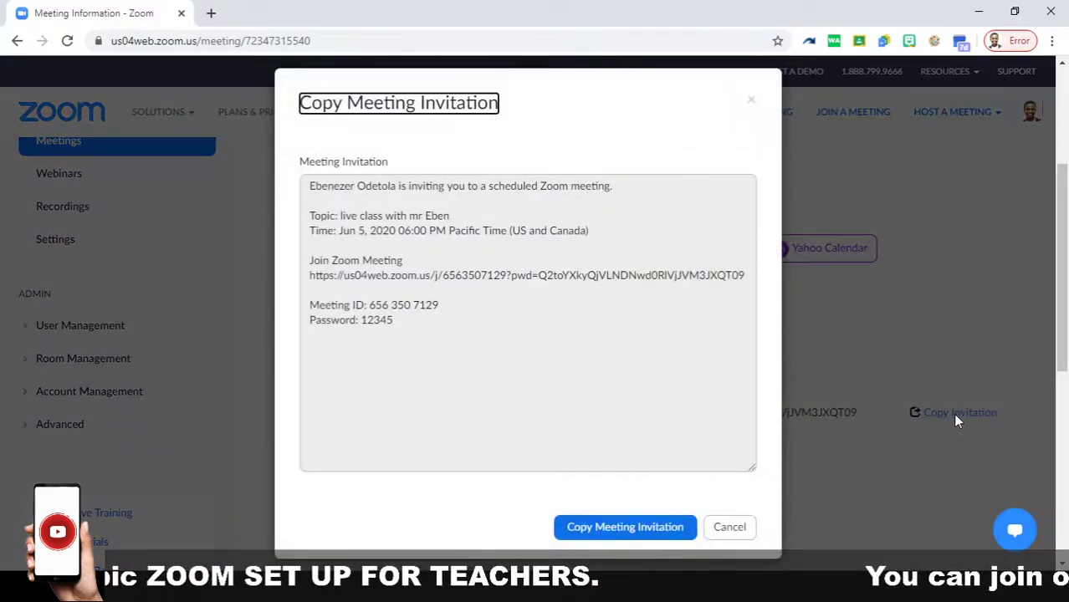
pyautogui.click(601, 534)
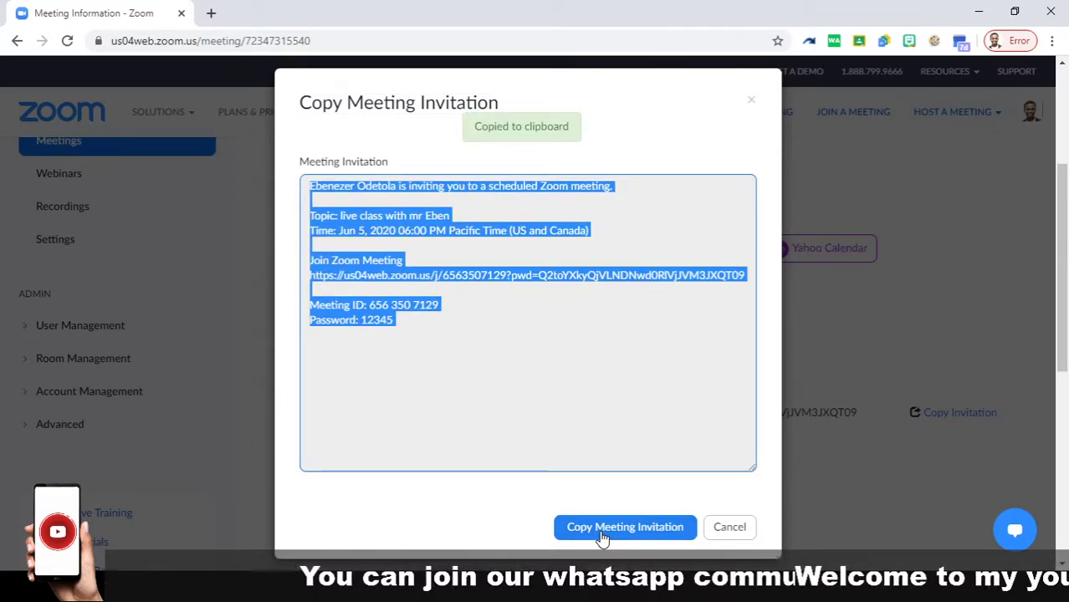
pyautogui.click(608, 527)
pyautogui.click(879, 478)
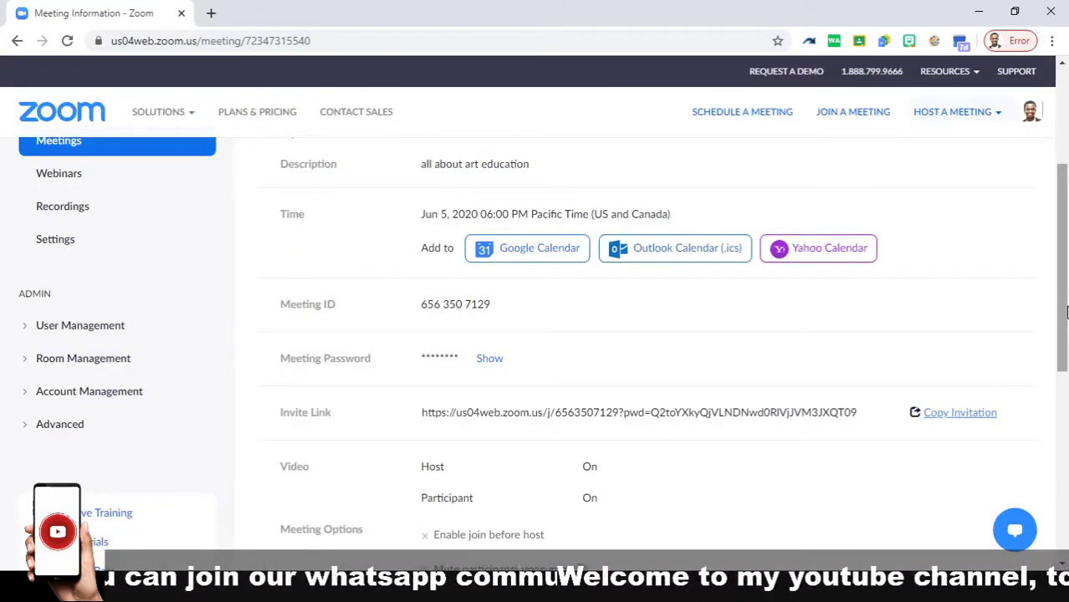
# Step: Start the saved meeting and let the browser open it in the Zoom Meetings app
pyautogui.moveTo(1064, 318); pyautogui.dragTo(1060, 428)
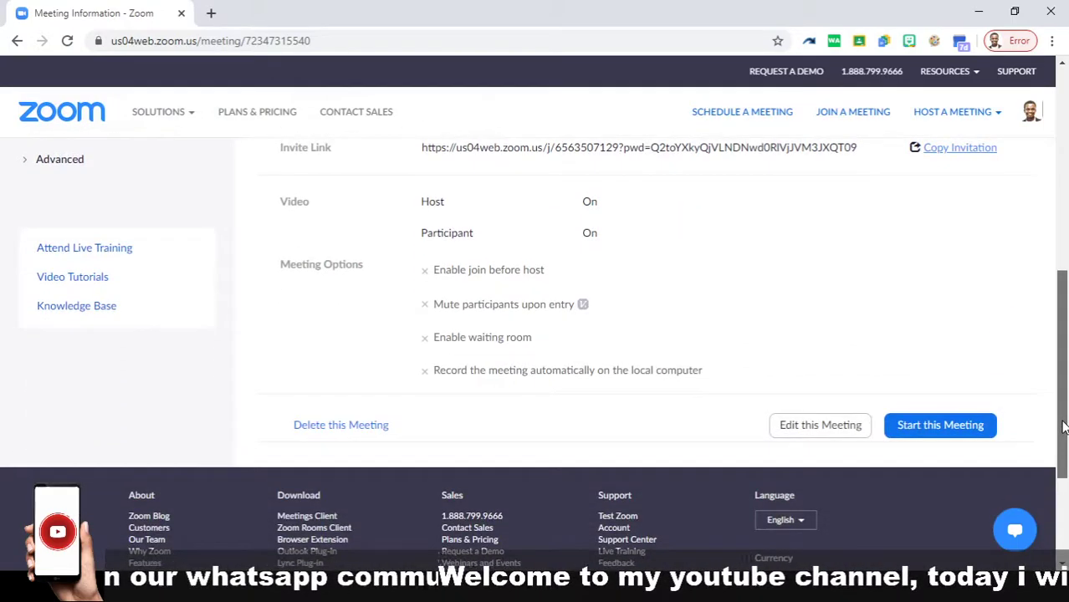
pyautogui.click(946, 434)
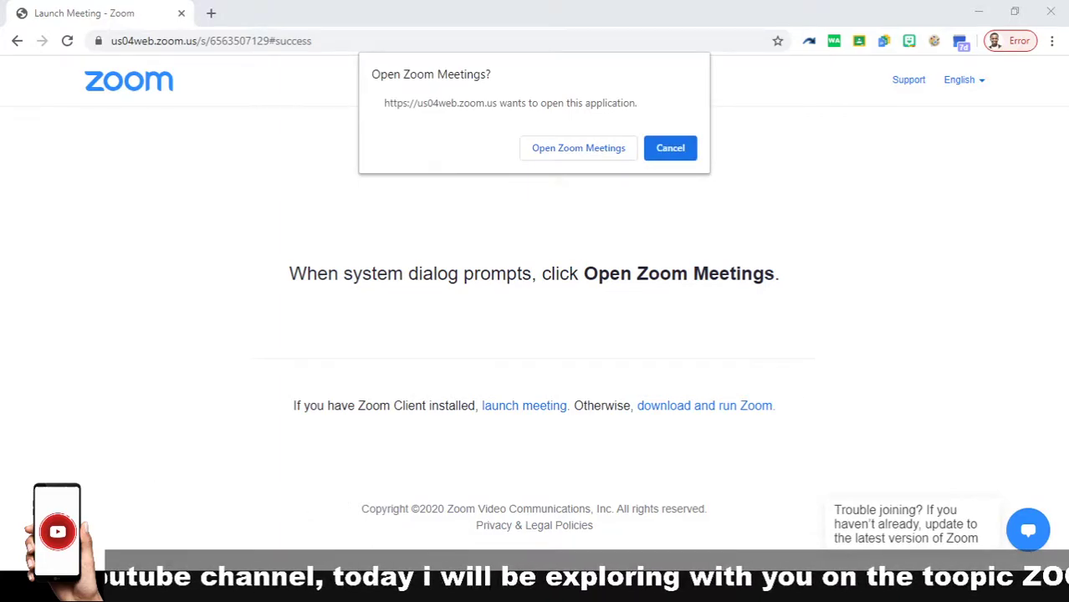
pyautogui.click(636, 591)
pyautogui.click(636, 591)
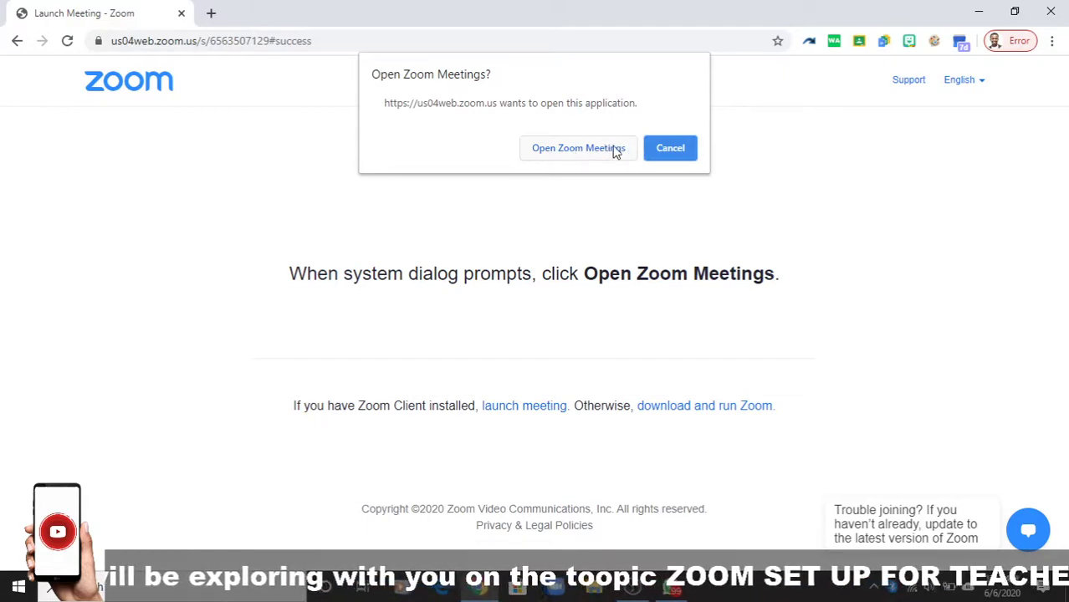
pyautogui.click(585, 151)
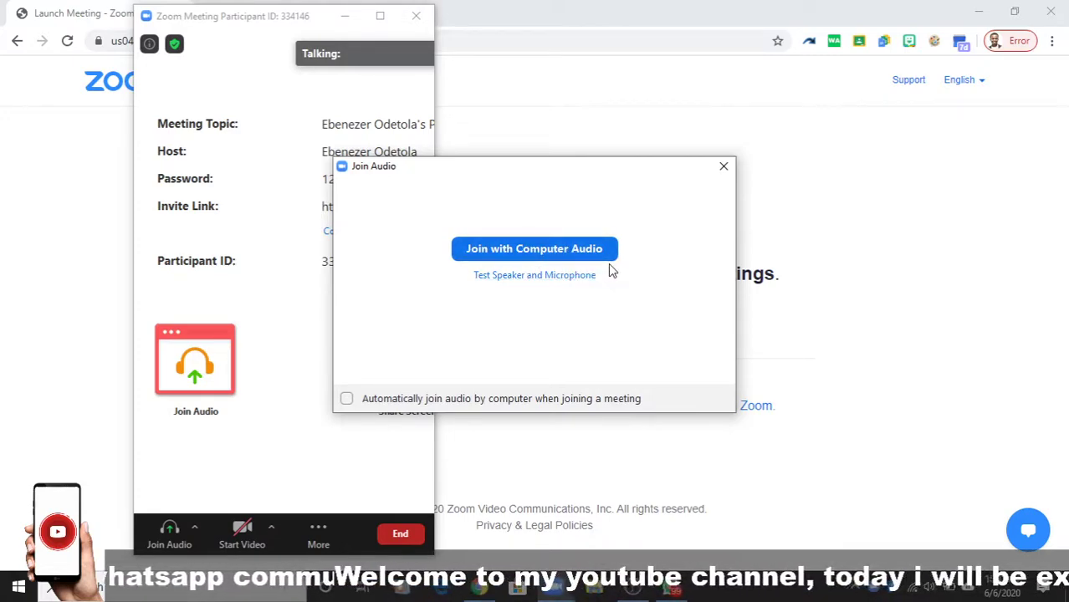
# Step: Test the speaker and microphone, maximise the meeting window, and turn on the camera video
pyautogui.click(550, 278)
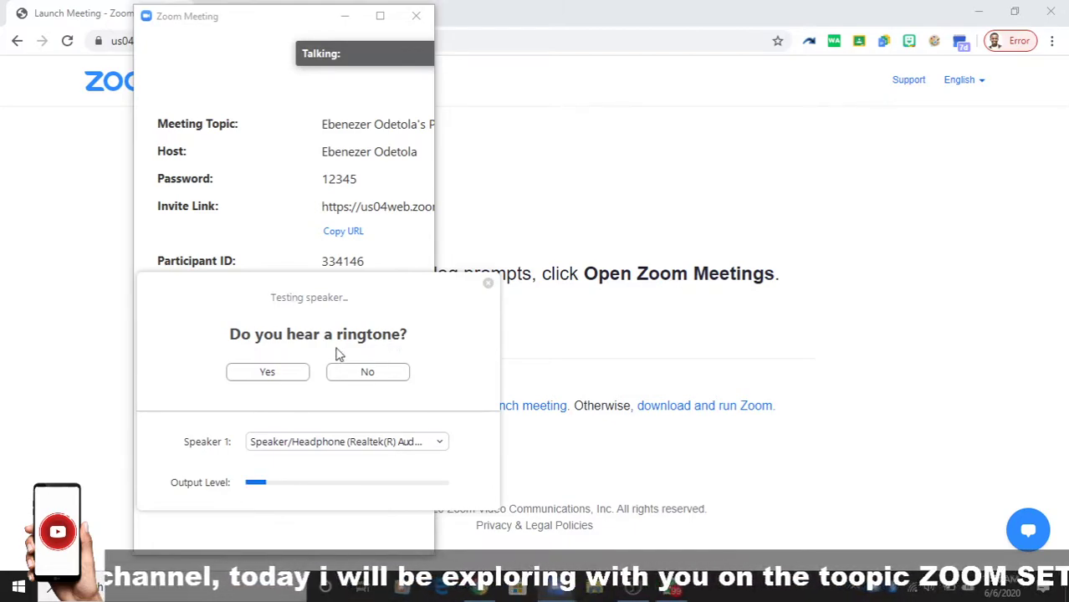
pyautogui.click(489, 283)
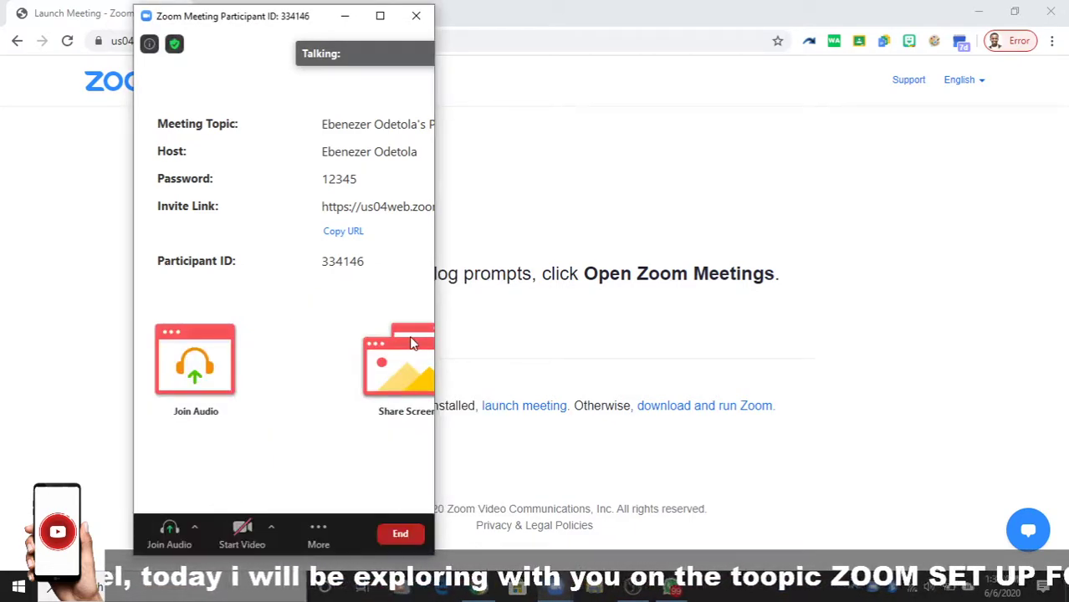
pyautogui.click(380, 15)
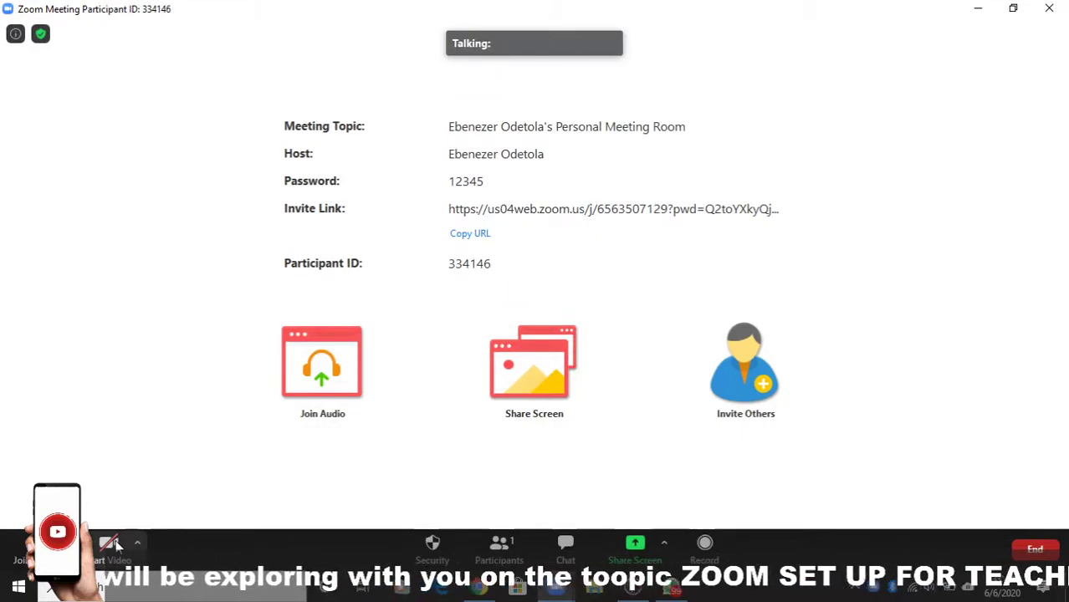
pyautogui.click(114, 544)
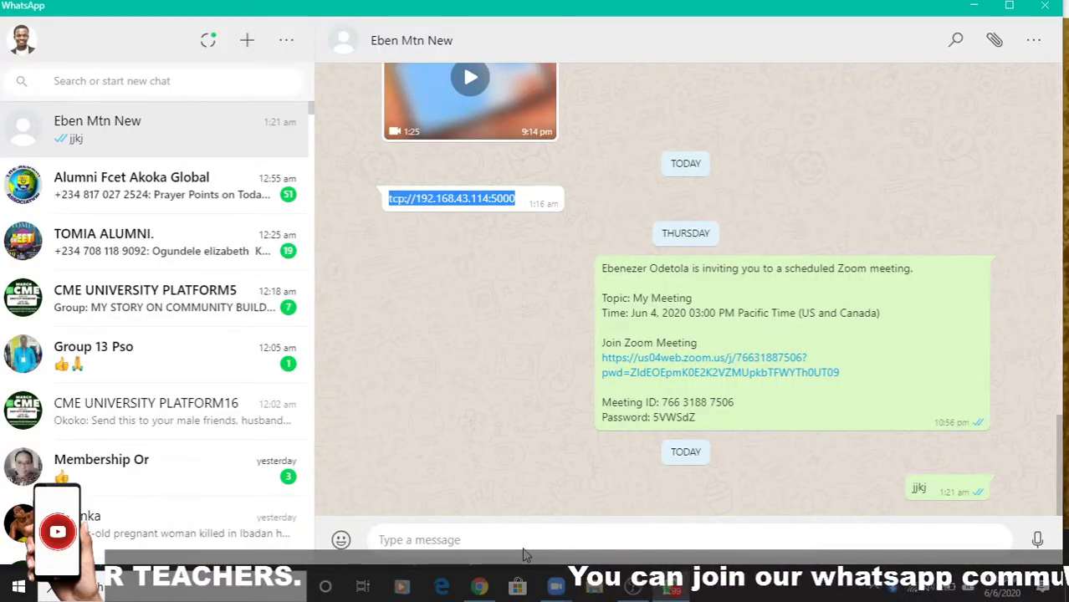
# Step: Paste and send the copied invitation in the WhatsApp chat, then minimise WhatsApp
pyautogui.click(525, 544)
pyautogui.hotkey('ctrl', 'v')
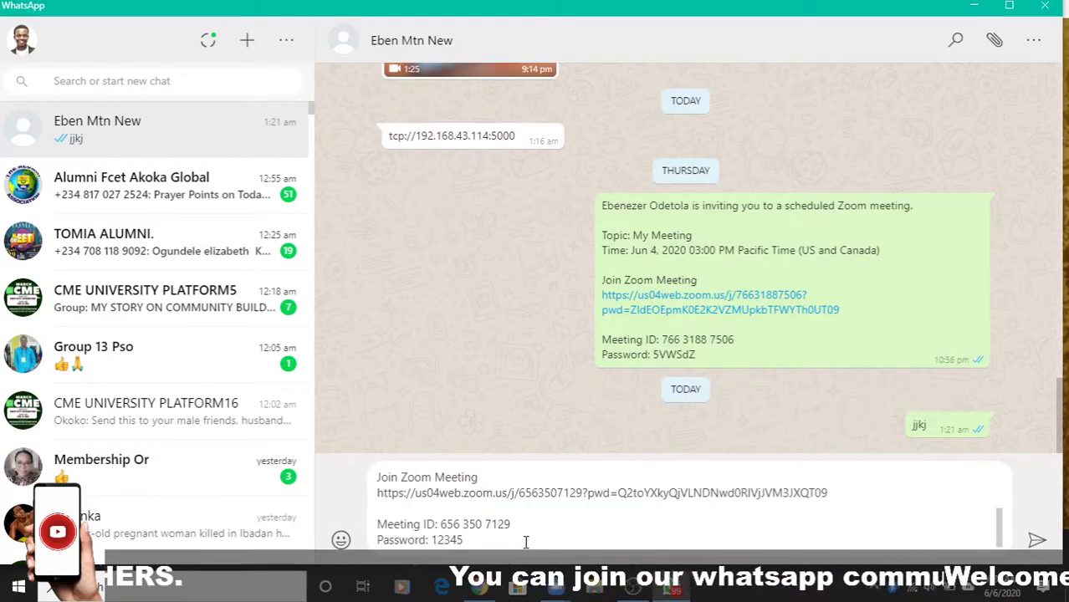
pyautogui.click(1035, 540)
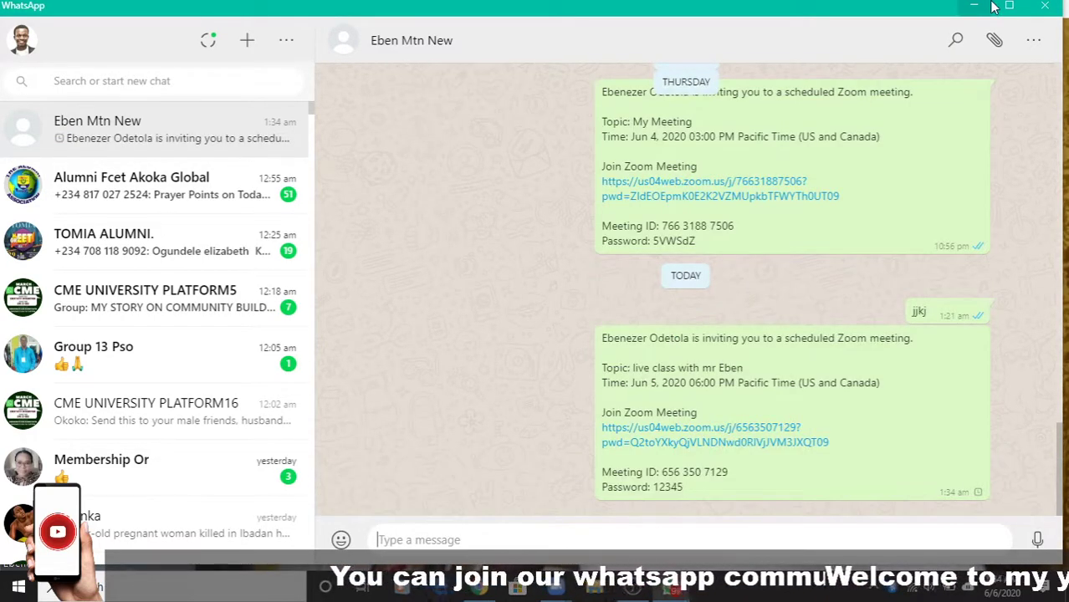
pyautogui.click(973, 8)
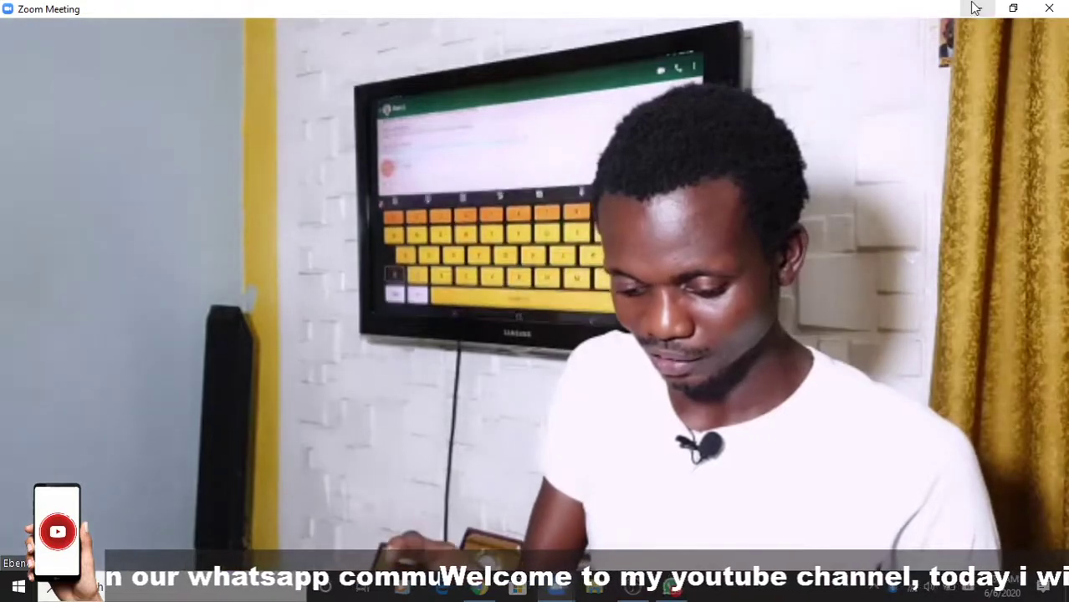
pyautogui.moveTo(804, 394)
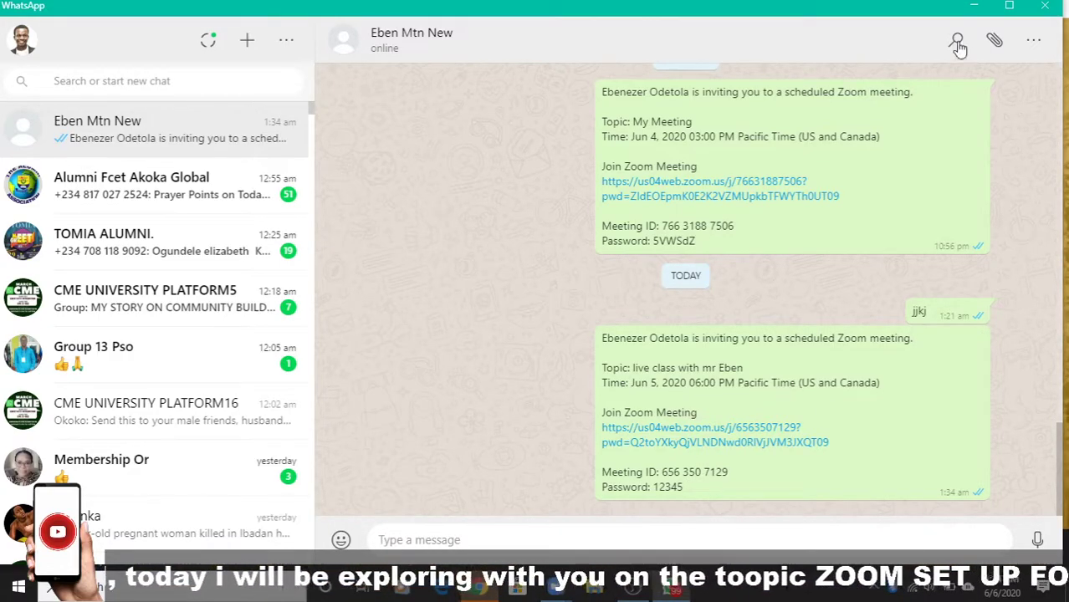
pyautogui.click(973, 10)
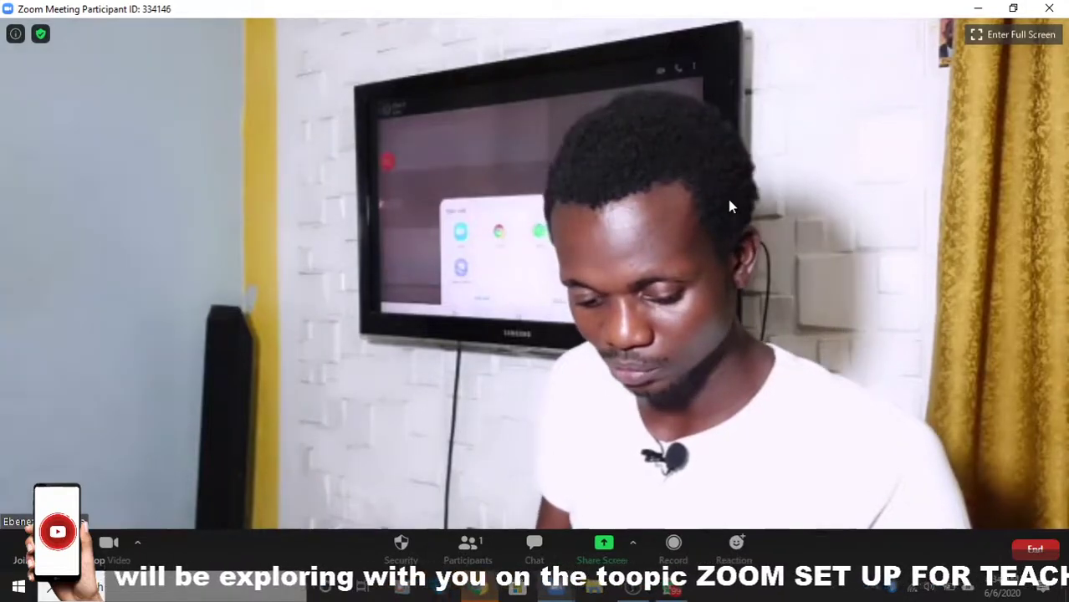